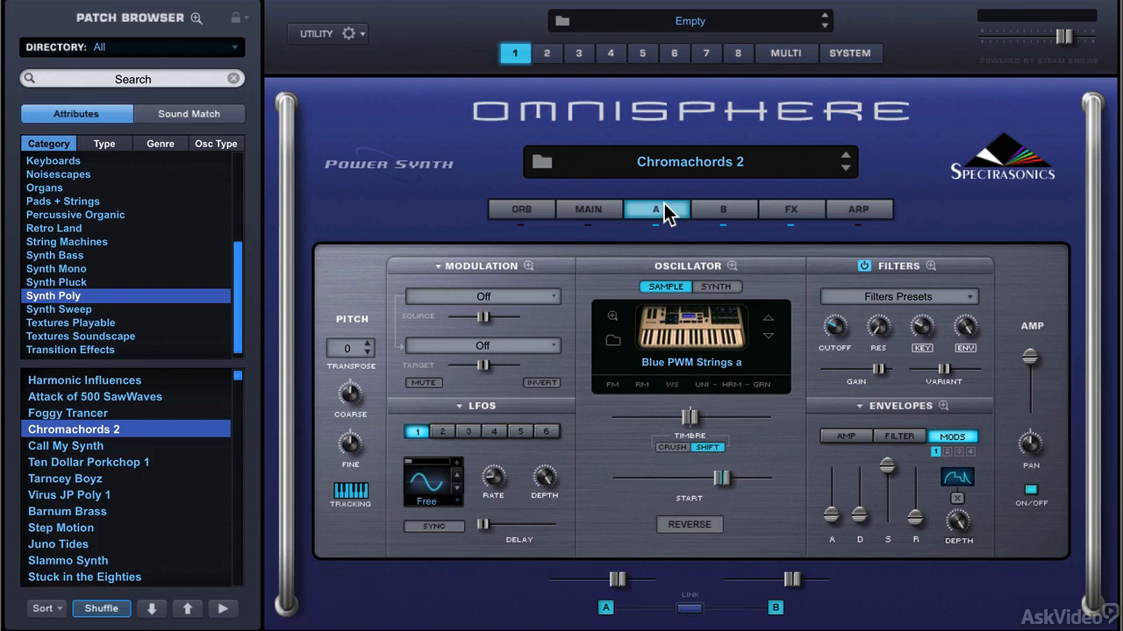
# Show the patch's main page, try raising the octave by one step and bring it back to -1.
pyautogui.click(611, 208)
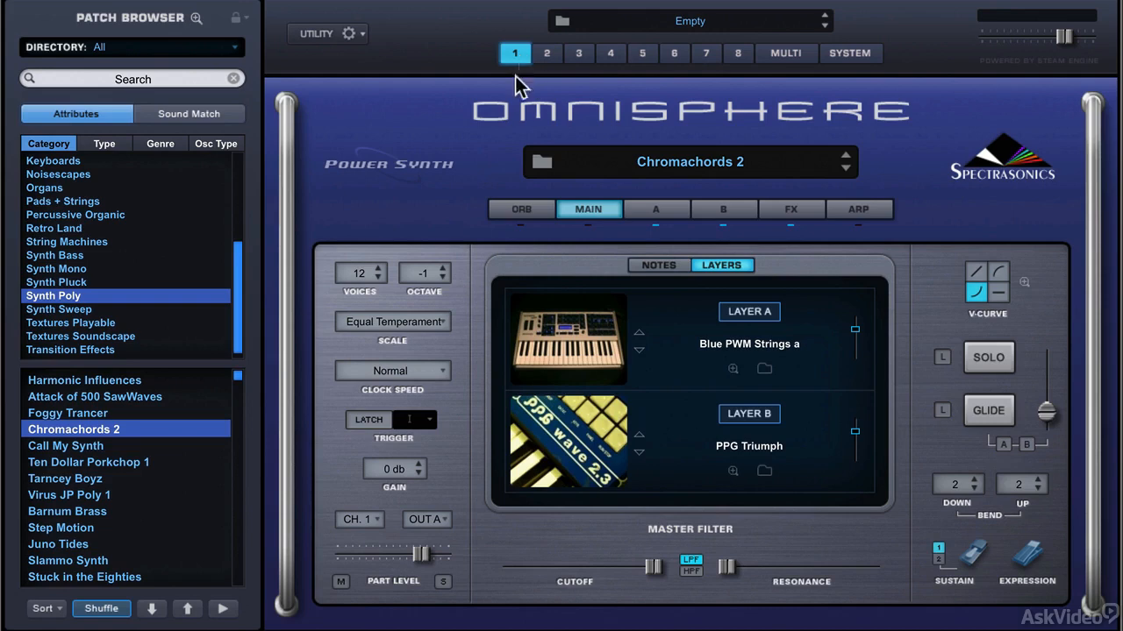
pyautogui.click(444, 268)
pyautogui.click(444, 278)
# Try the patch with a single voice and set its voice count to 8.
pyautogui.click(370, 275)
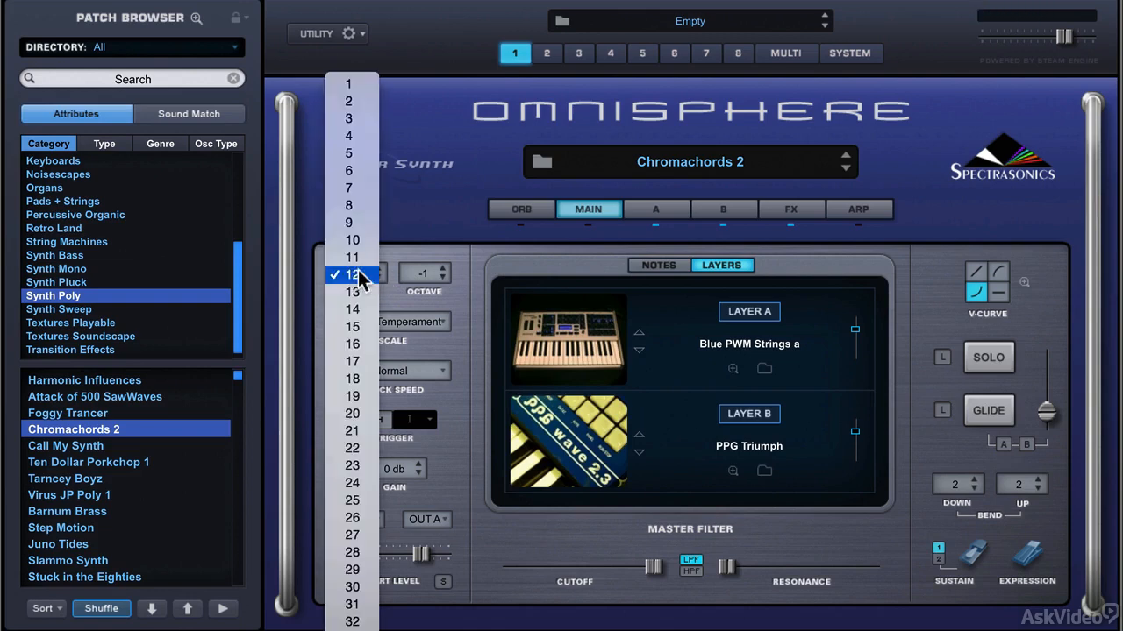
pyautogui.click(356, 85)
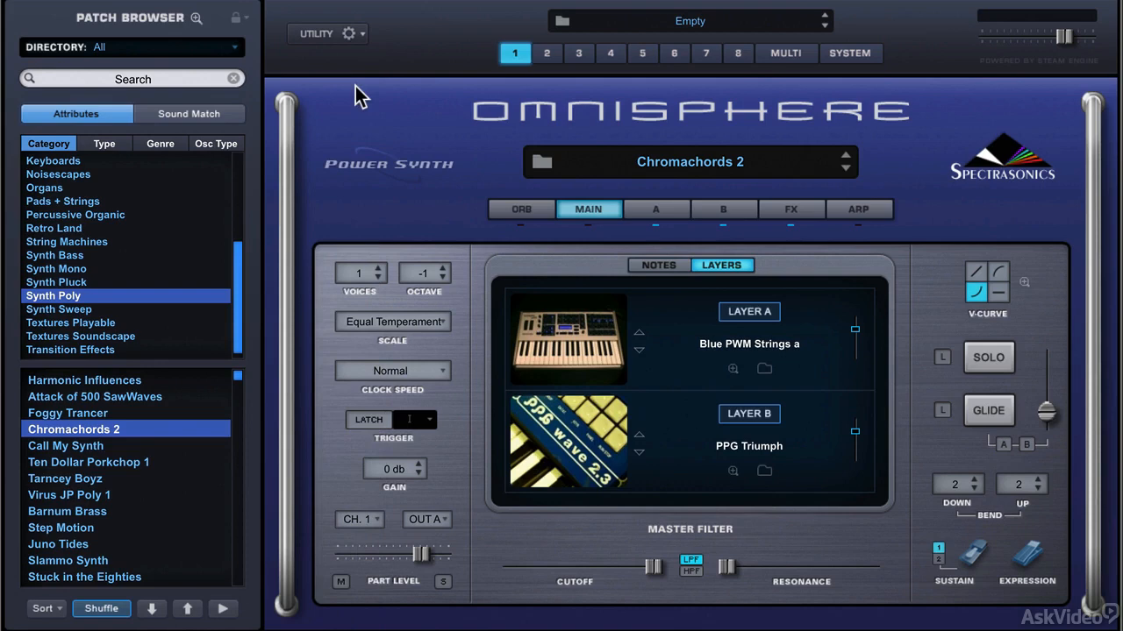
pyautogui.click(362, 275)
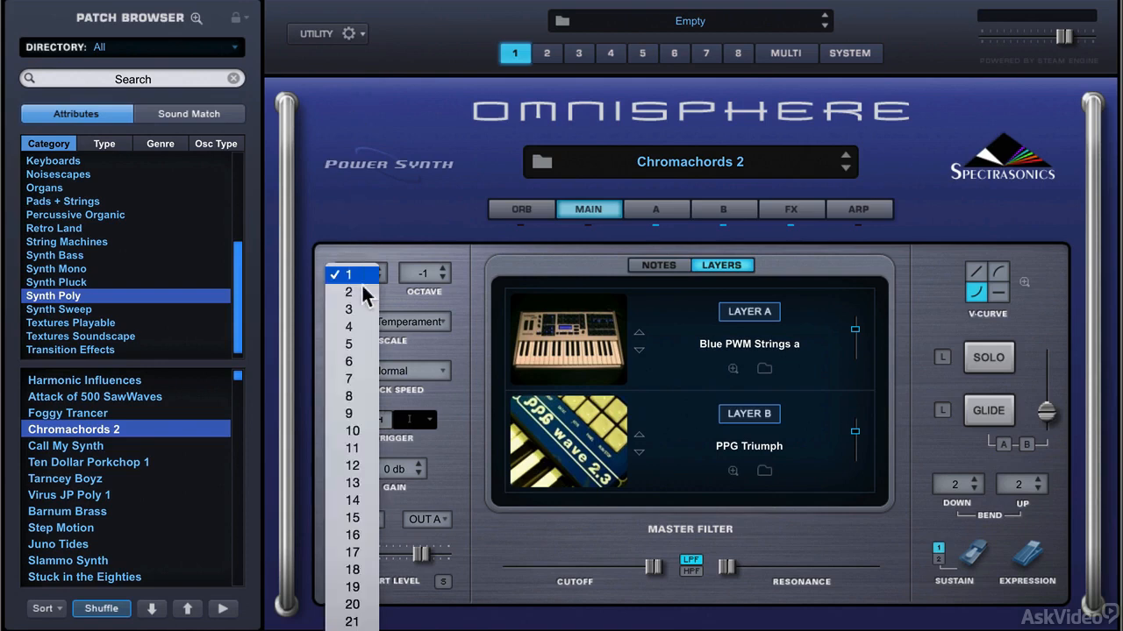
pyautogui.click(368, 396)
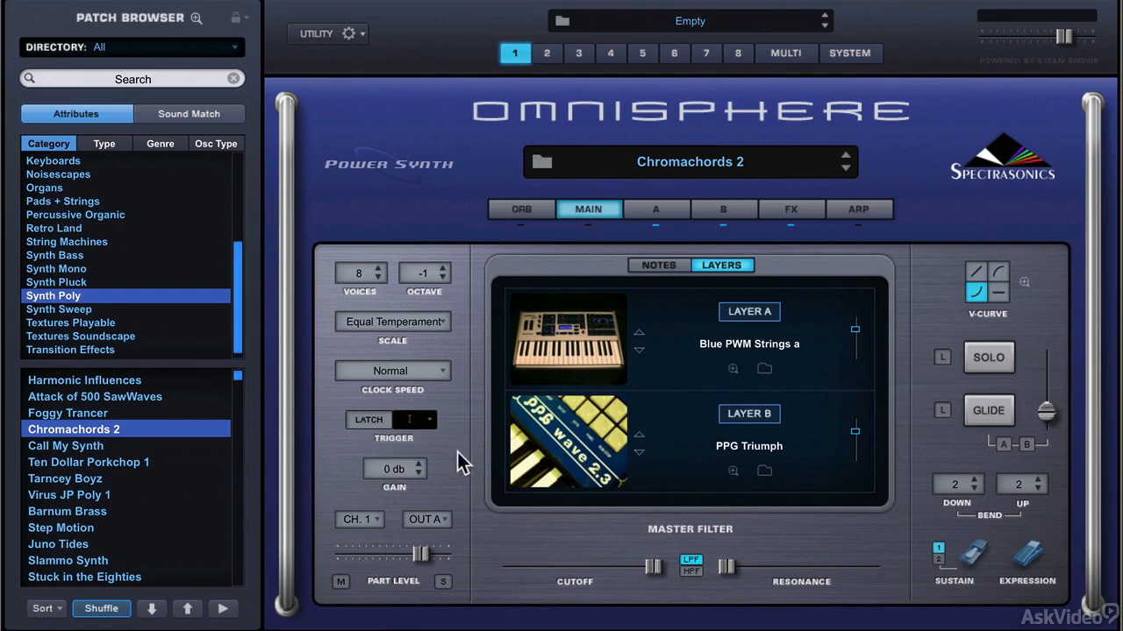
# View the trigger timing options and the mixer of all eight parts, and return to part 1.
pyautogui.click(426, 420)
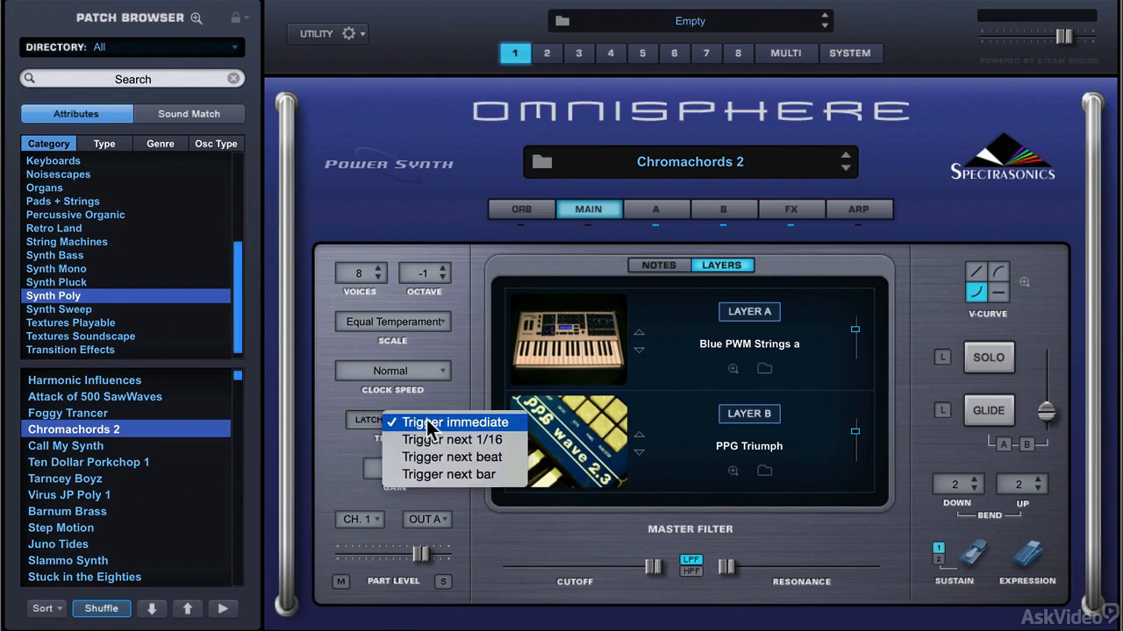
pyautogui.click(455, 377)
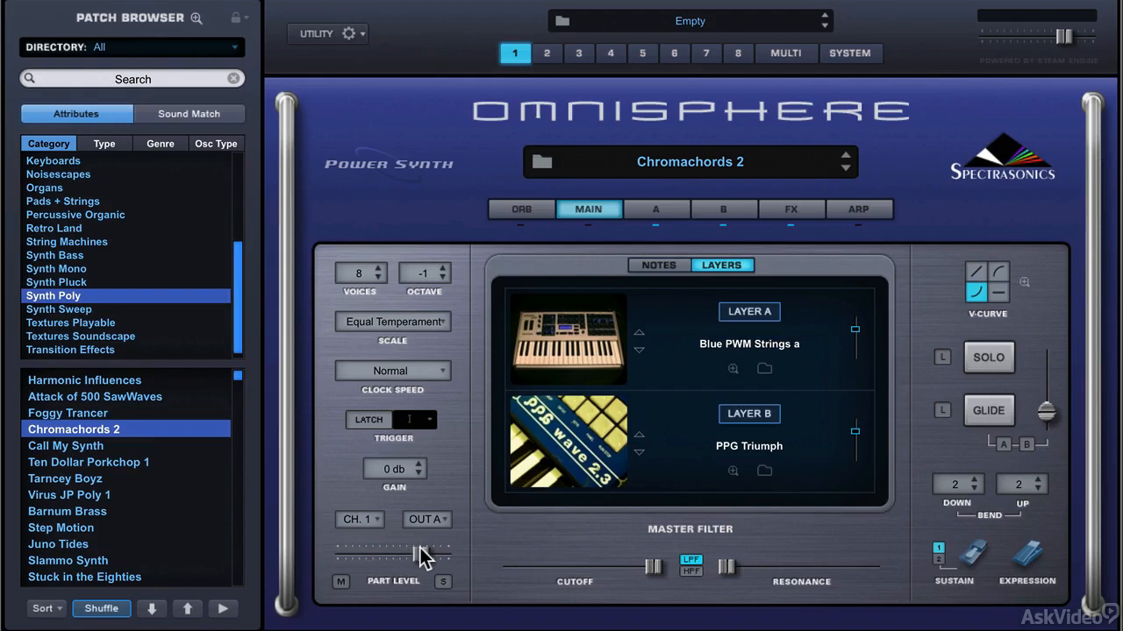
pyautogui.click(786, 54)
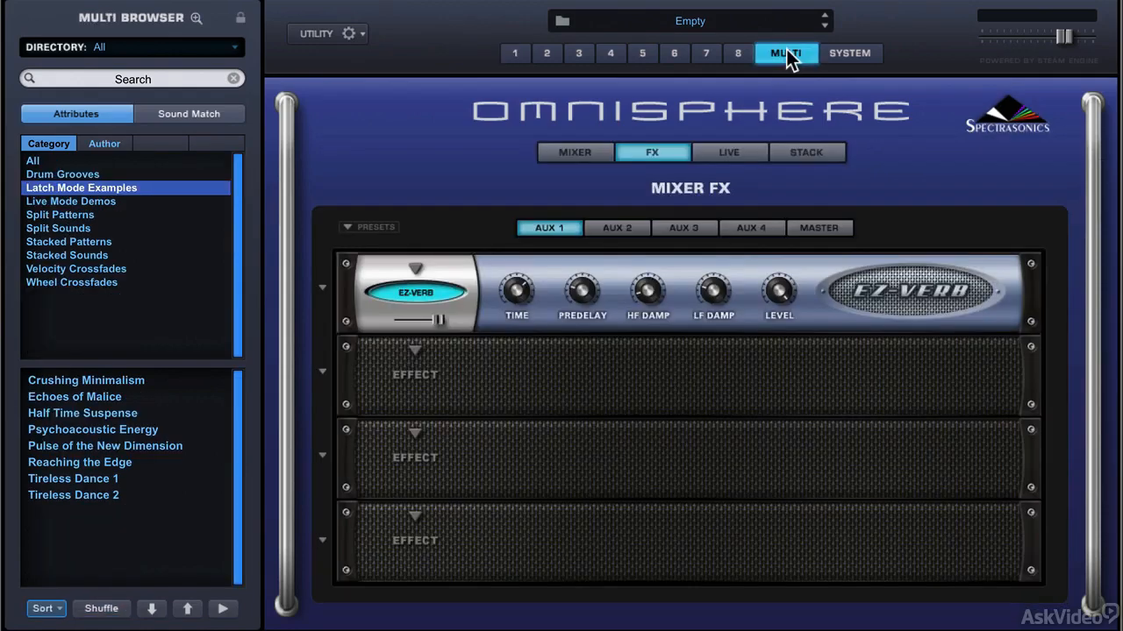
pyautogui.click(611, 159)
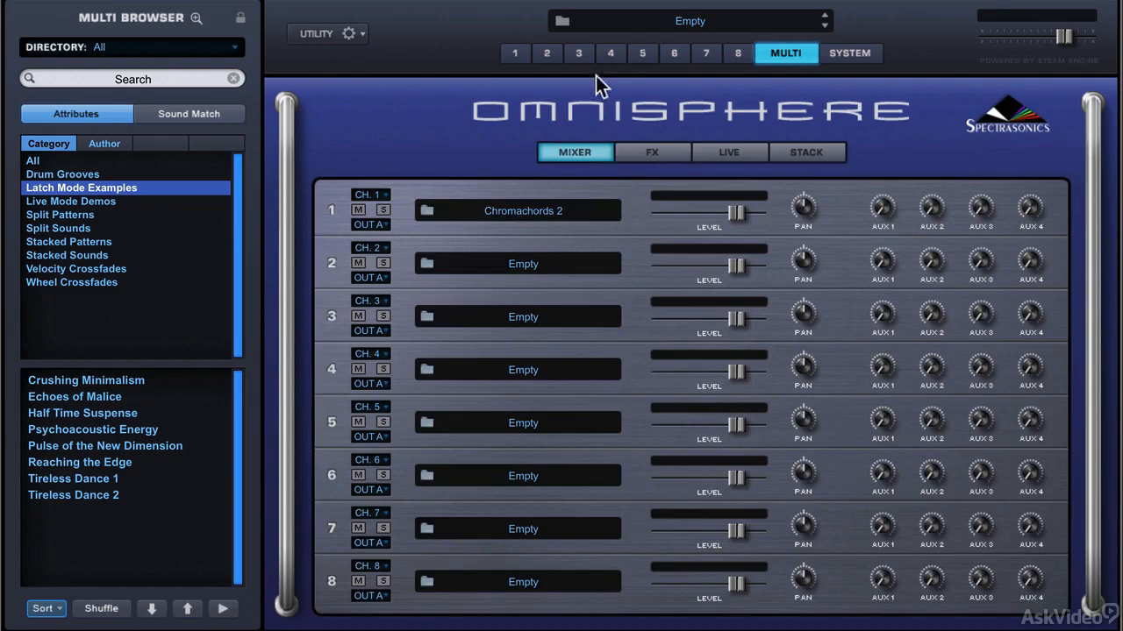
pyautogui.click(516, 55)
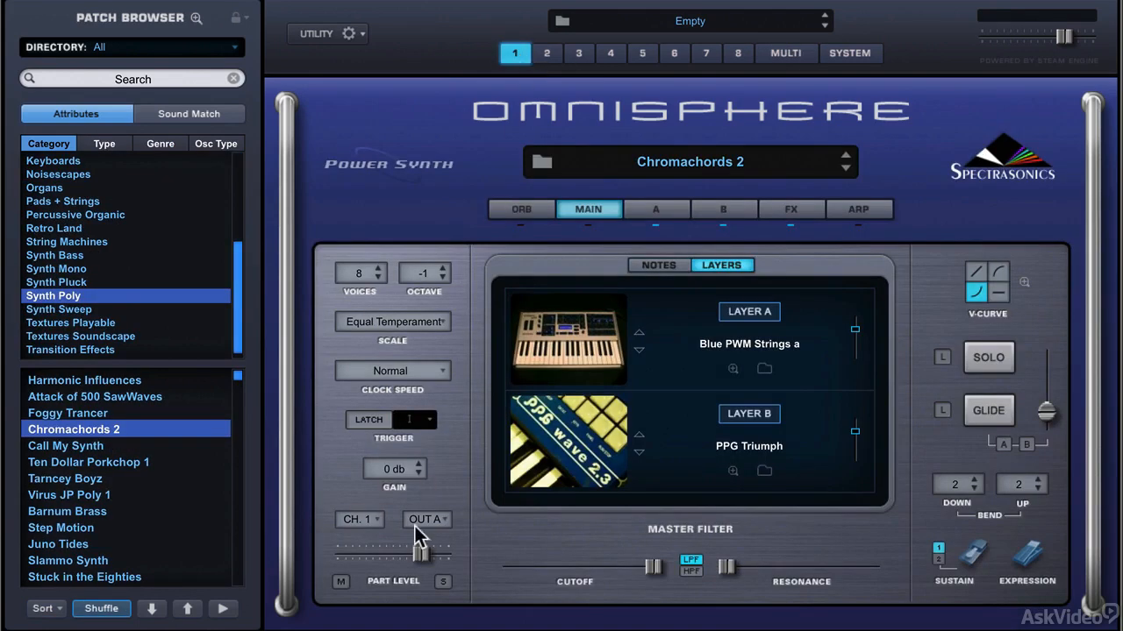
# Try lowering and restoring the part level, and view the part's MIDI channel and output choices.
pyautogui.moveTo(415, 553); pyautogui.dragTo(364, 551)
pyautogui.keyDown('super'); pyautogui.click(376, 551); pyautogui.keyUp('super')
pyautogui.click(361, 519)
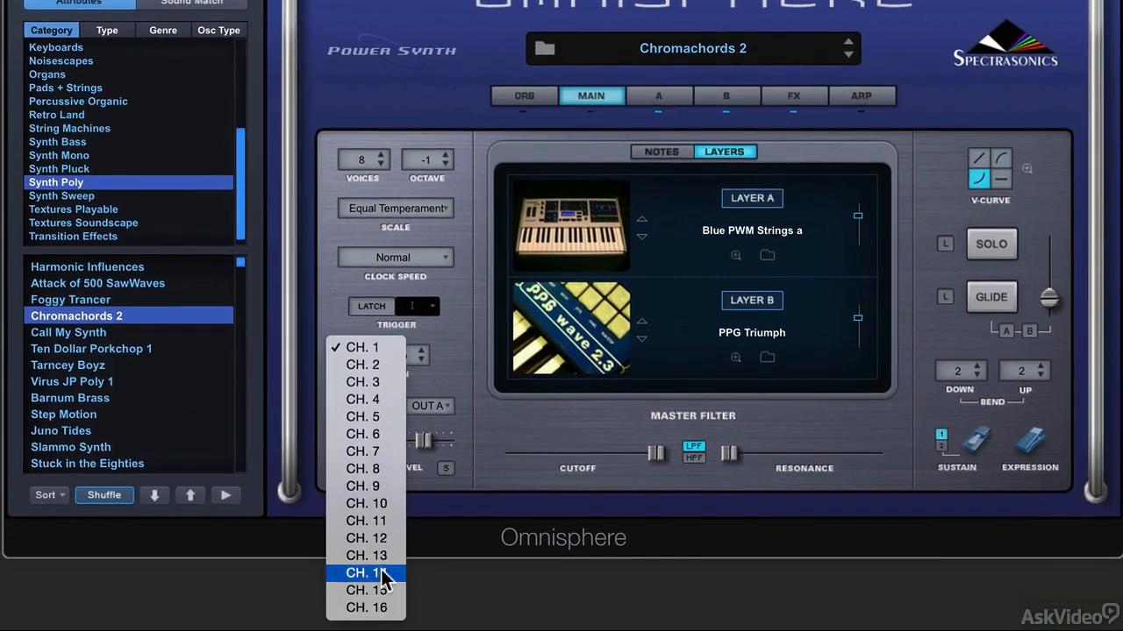
pyautogui.click(461, 356)
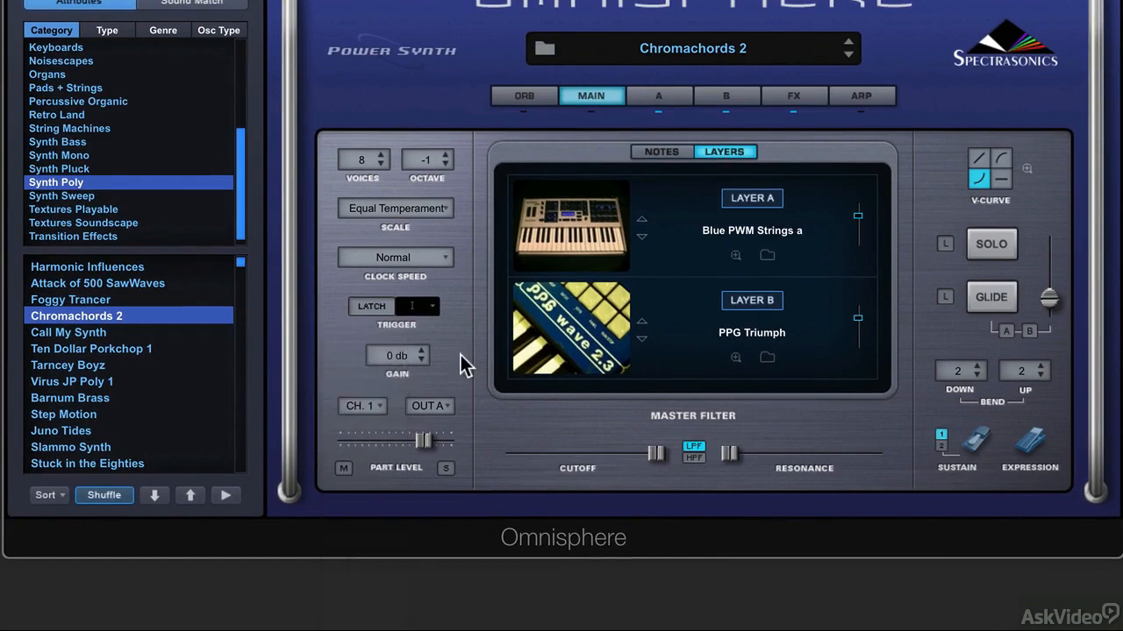
pyautogui.click(443, 406)
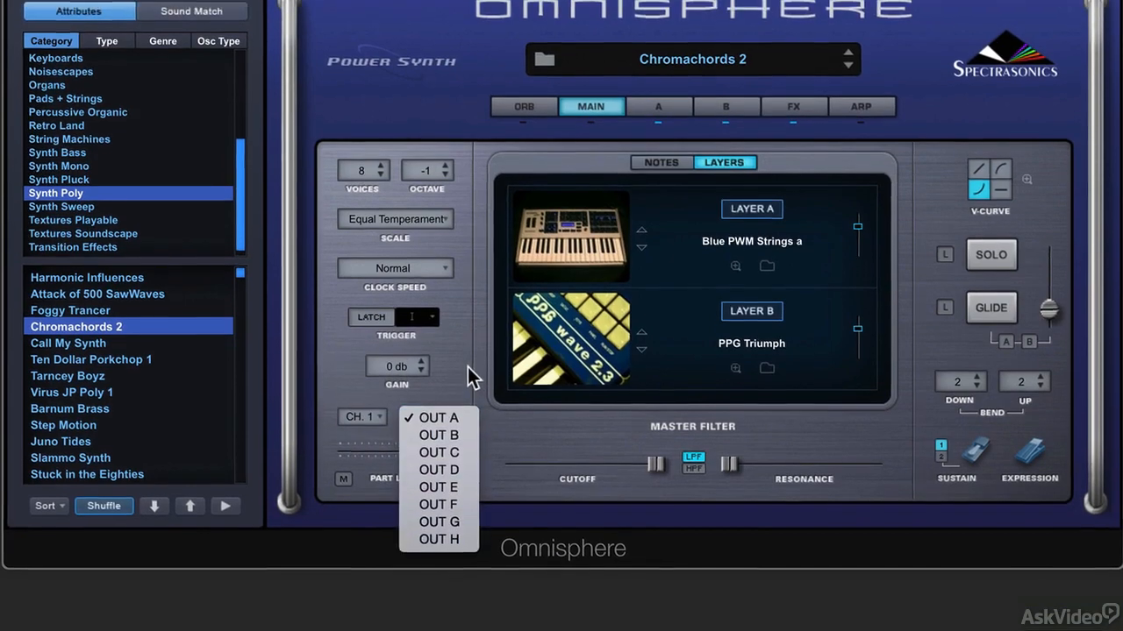
pyautogui.click(468, 366)
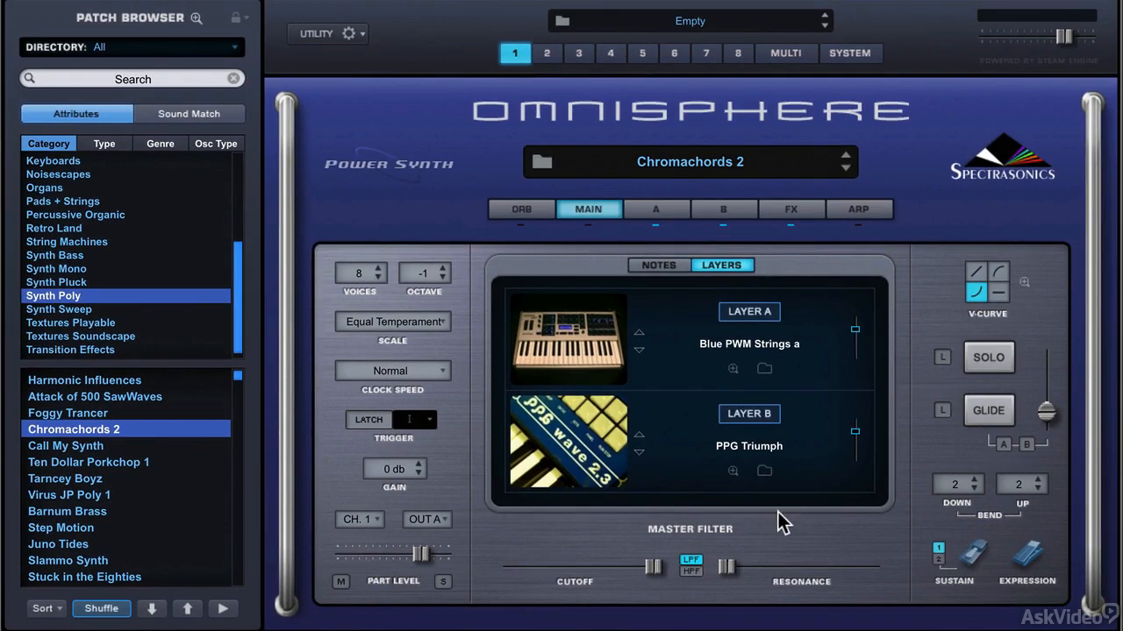
# View layer A's settings, return to the main page and set the pitch bend down range to 12.
pyautogui.click(663, 204)
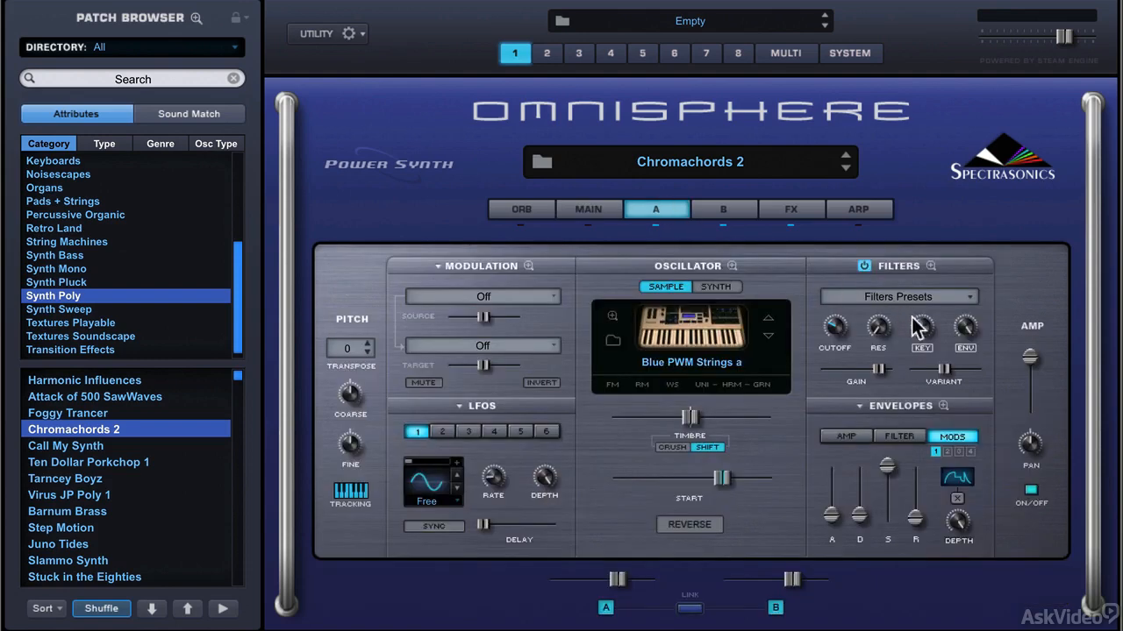
pyautogui.click(589, 208)
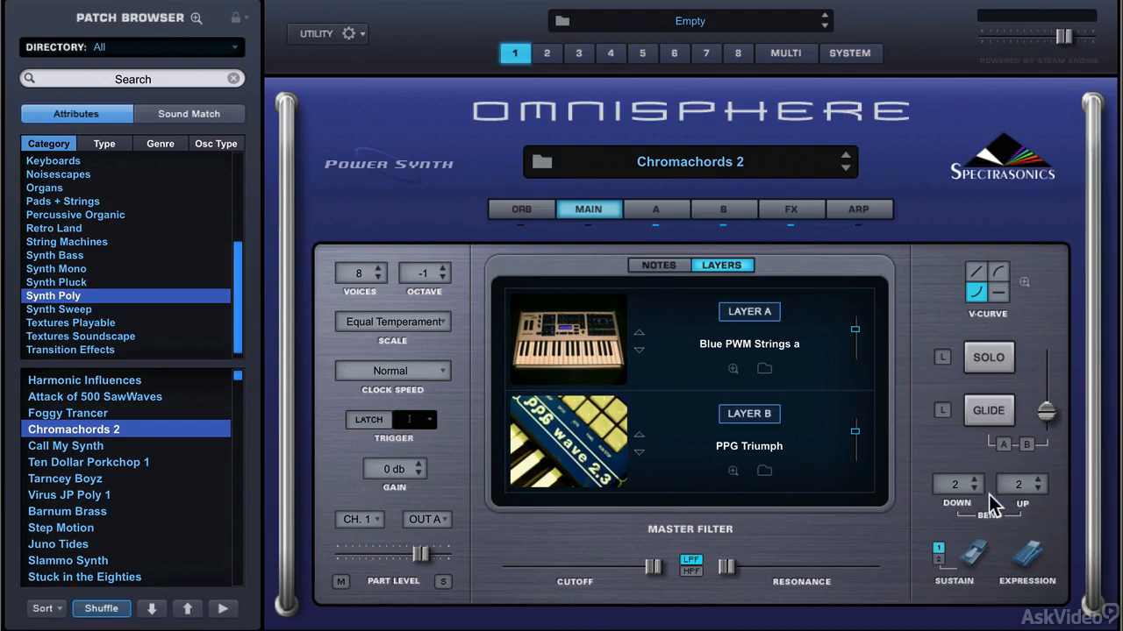
pyautogui.click(958, 484)
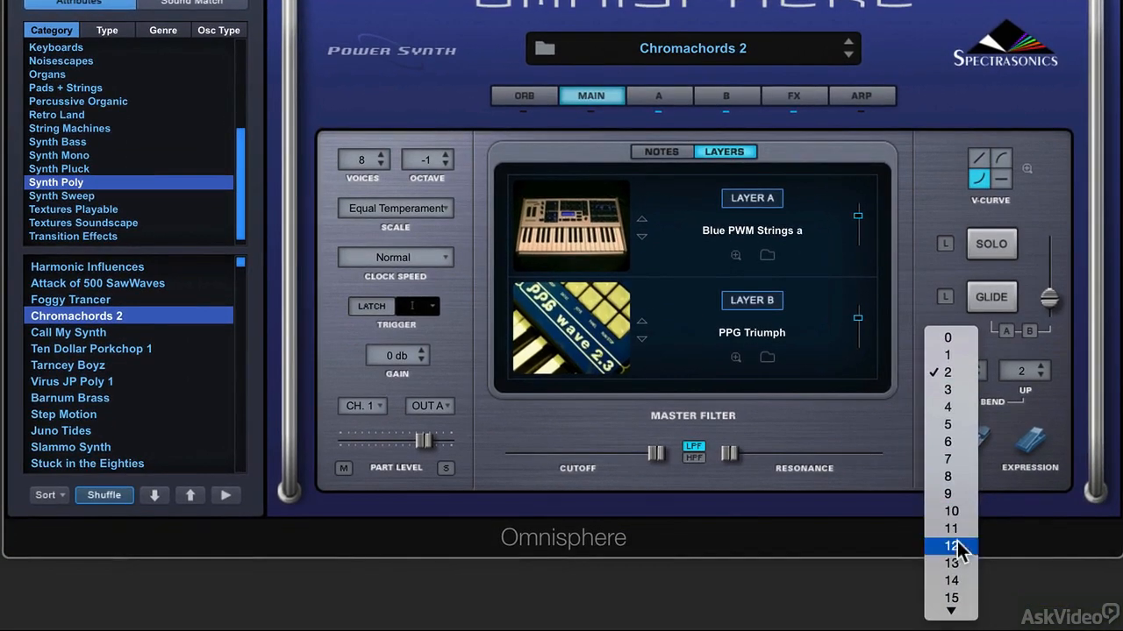
pyautogui.click(952, 547)
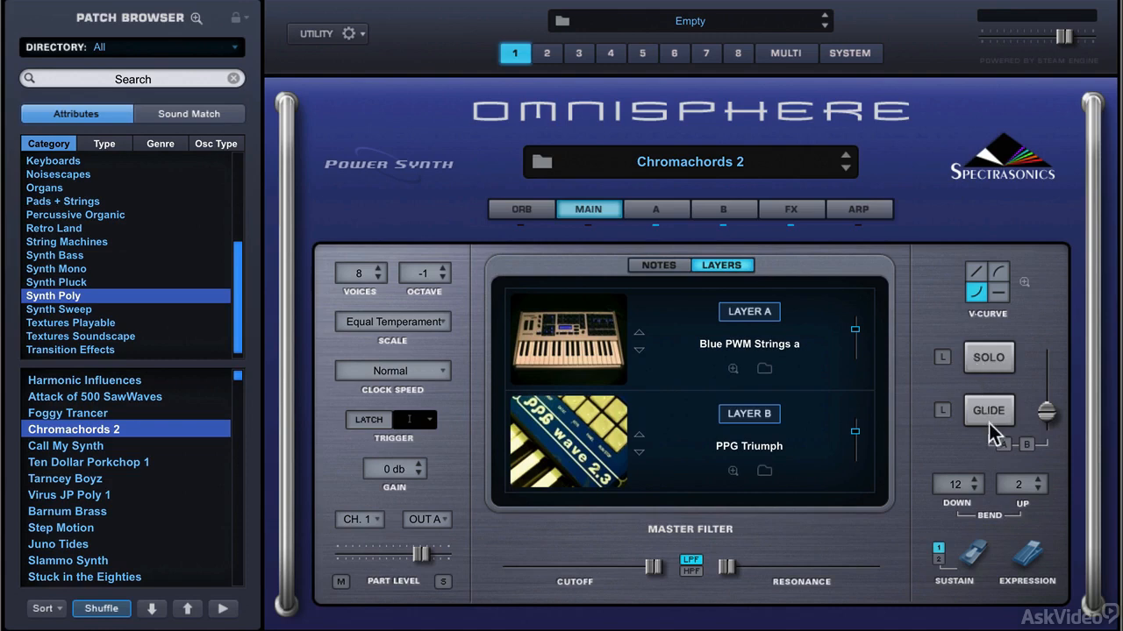
# Turn on solo and glide for the patch with their legato options enabled.
pyautogui.click(972, 360)
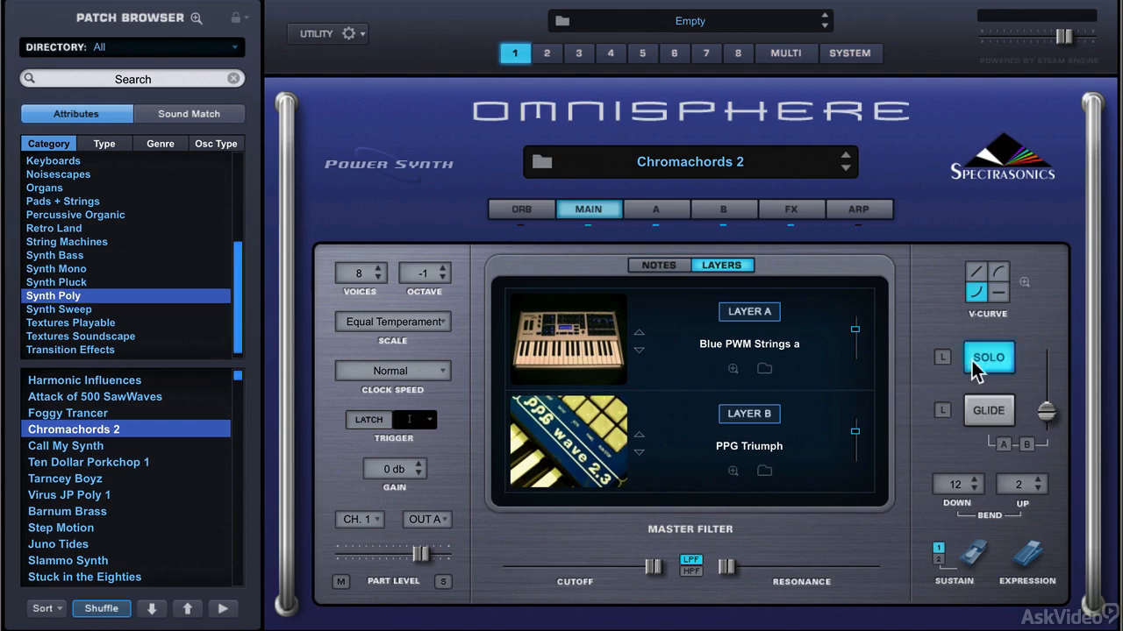
pyautogui.click(990, 412)
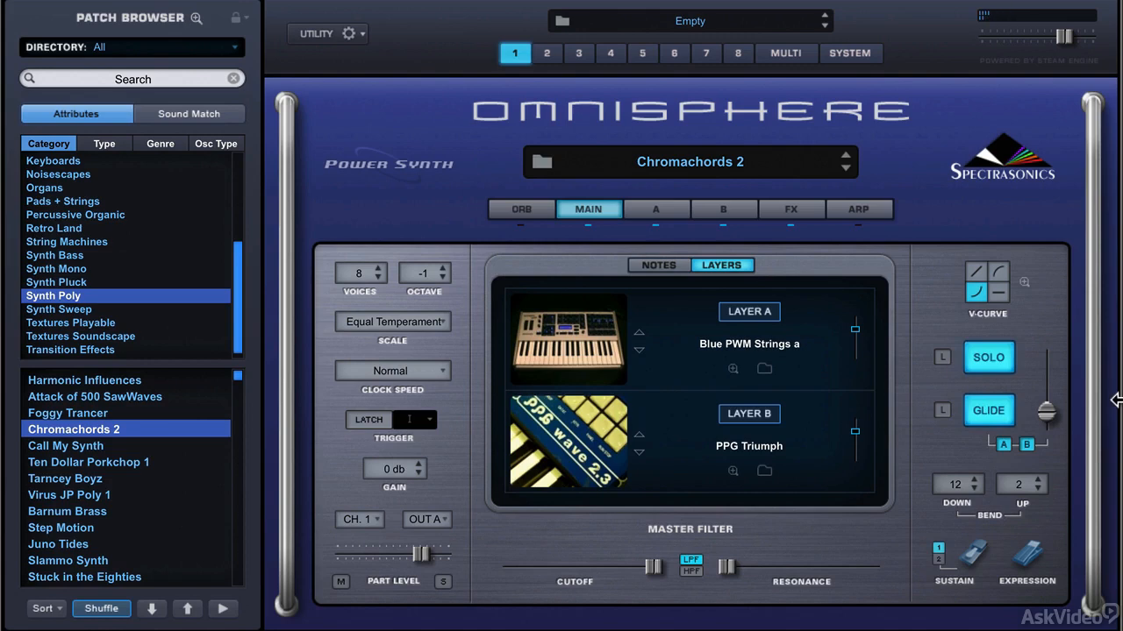
pyautogui.click(941, 410)
# Try several glide times and leave the glide slider at about two-thirds of its range.
pyautogui.moveTo(1046, 413)
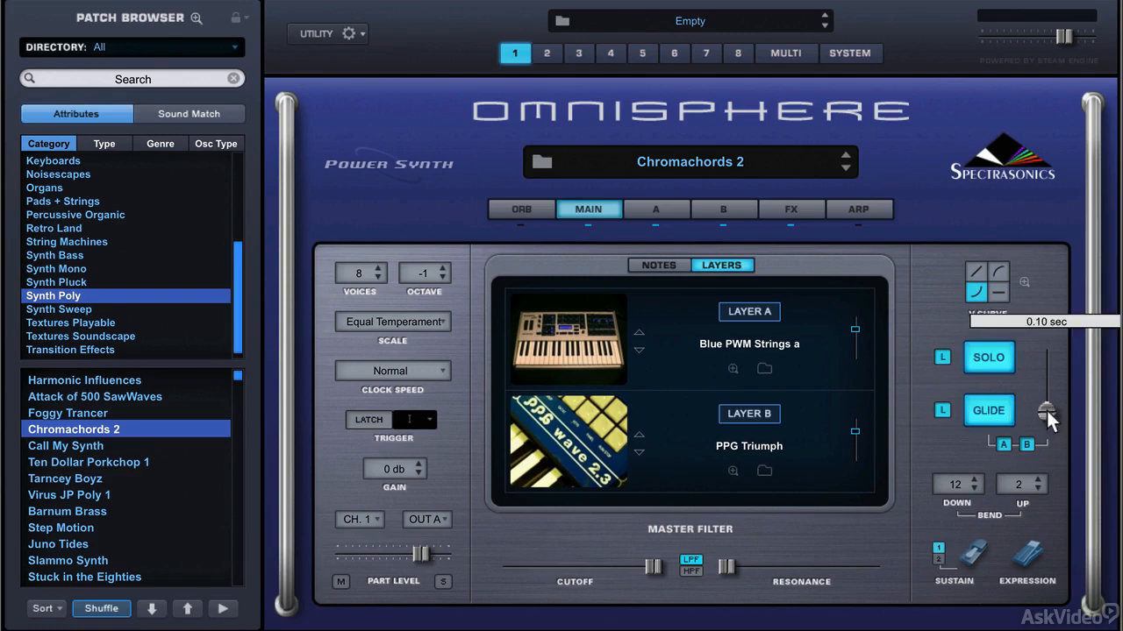
pyautogui.moveTo(1047, 411); pyautogui.dragTo(1047, 396)
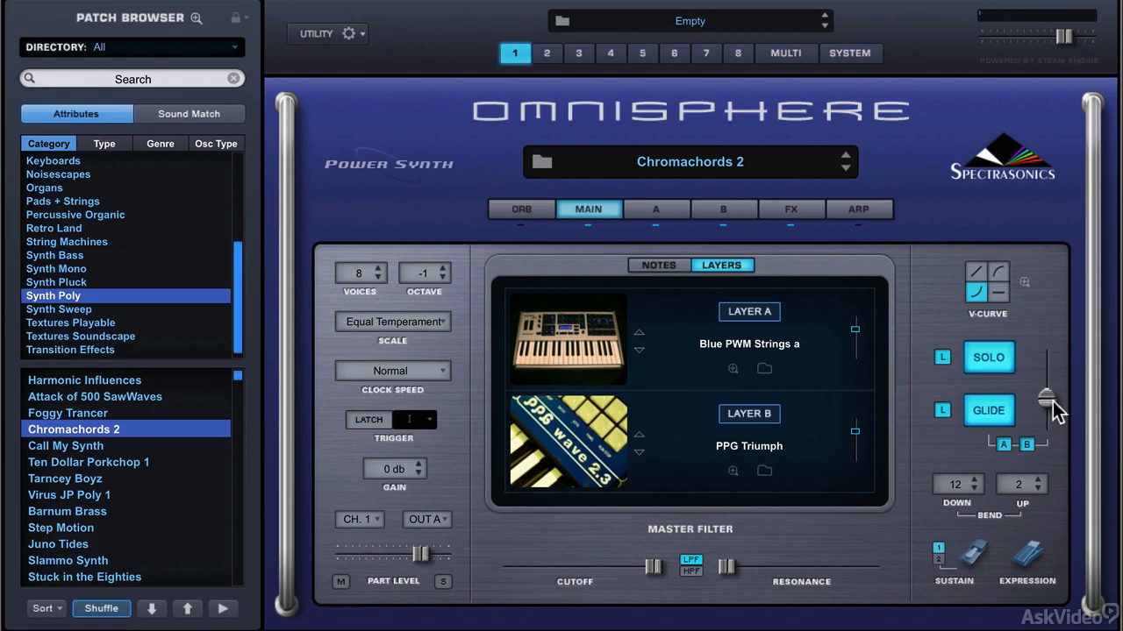
pyautogui.moveTo(1044, 397); pyautogui.dragTo(1046, 366)
pyautogui.moveTo(1045, 366); pyautogui.dragTo(1051, 407)
pyautogui.moveTo(1045, 409); pyautogui.dragTo(1046, 383)
# Exclude layer B from the glide, and switch off glide, solo and their legato options.
pyautogui.click(1027, 445)
pyautogui.click(993, 411)
pyautogui.click(989, 412)
pyautogui.click(983, 362)
pyautogui.click(986, 409)
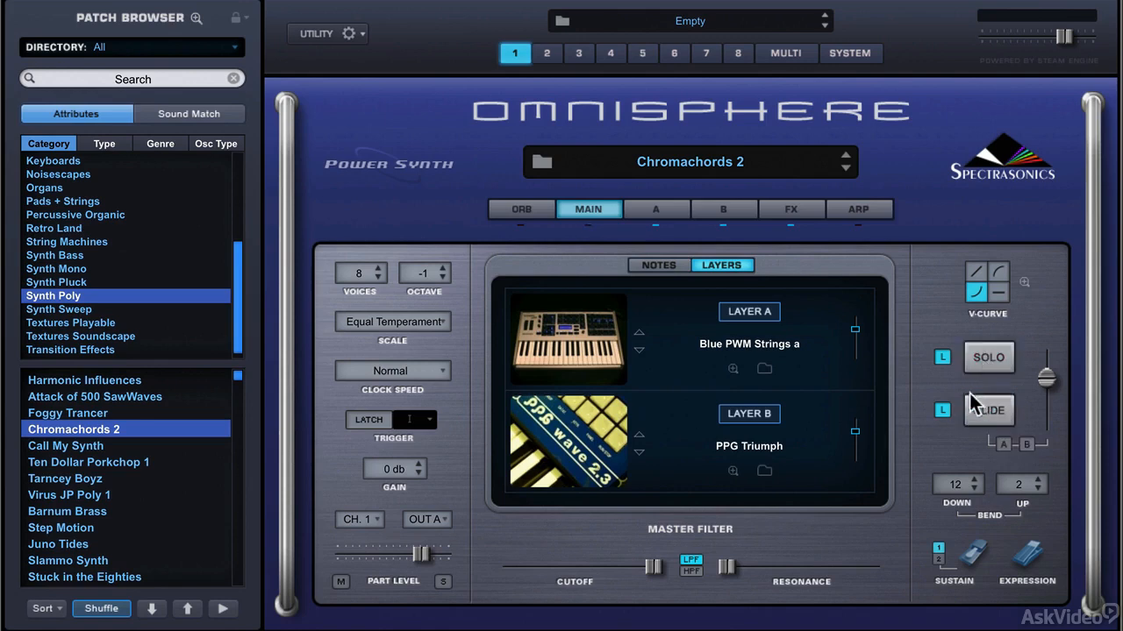
pyautogui.click(945, 358)
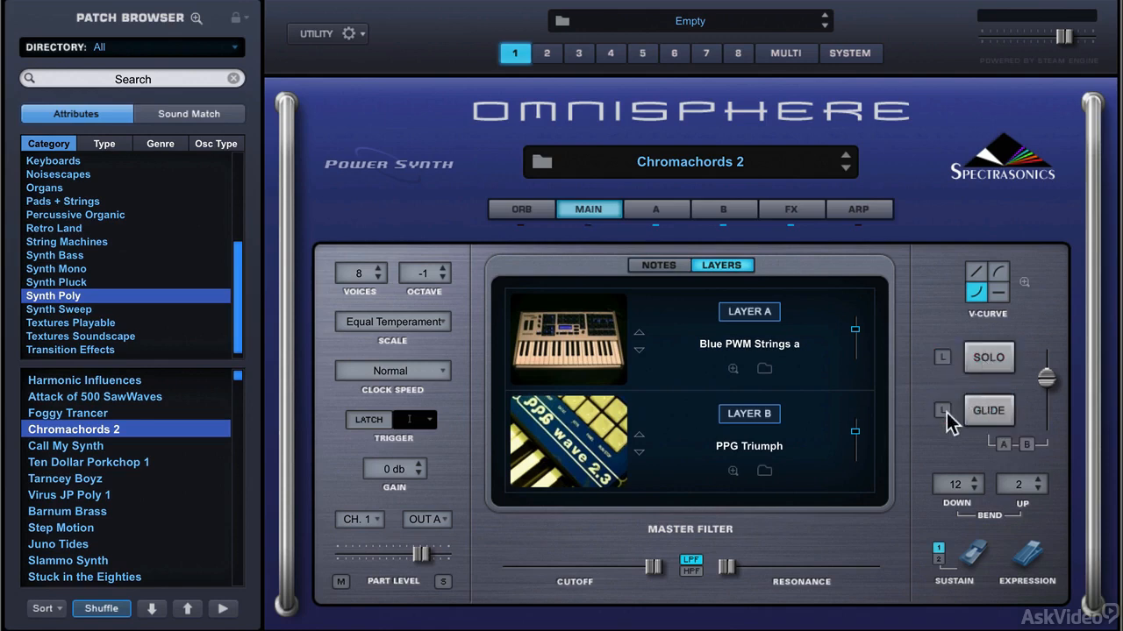
# Examine the enlarged velocity curve with the velocity sensitivity controls of both layers, and return to the main page.
pyautogui.click(1024, 283)
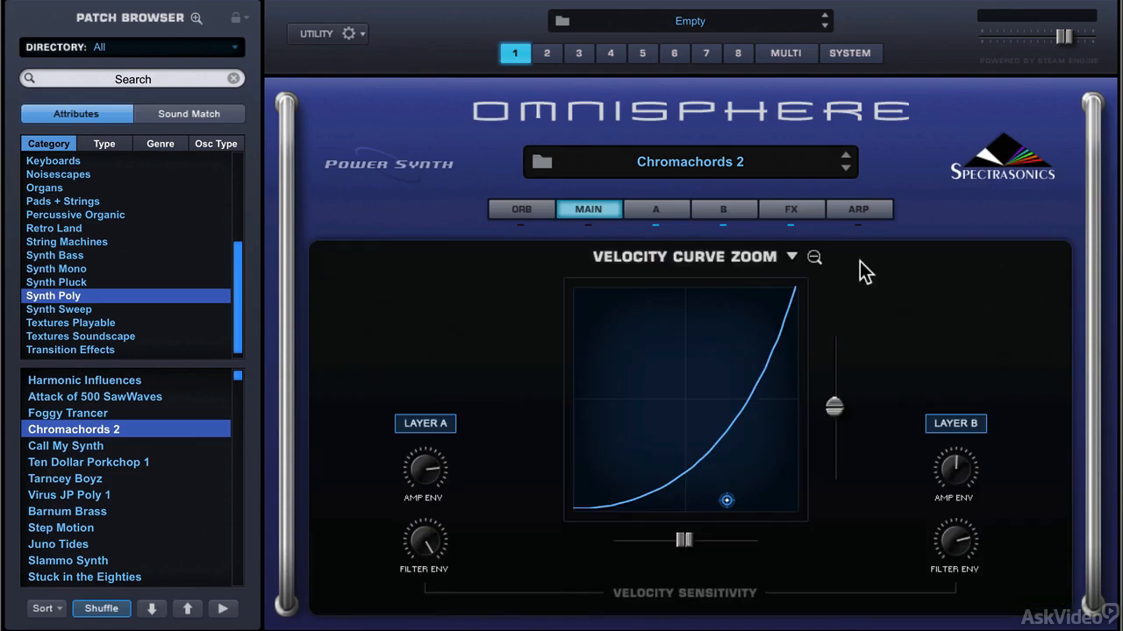
pyautogui.click(812, 256)
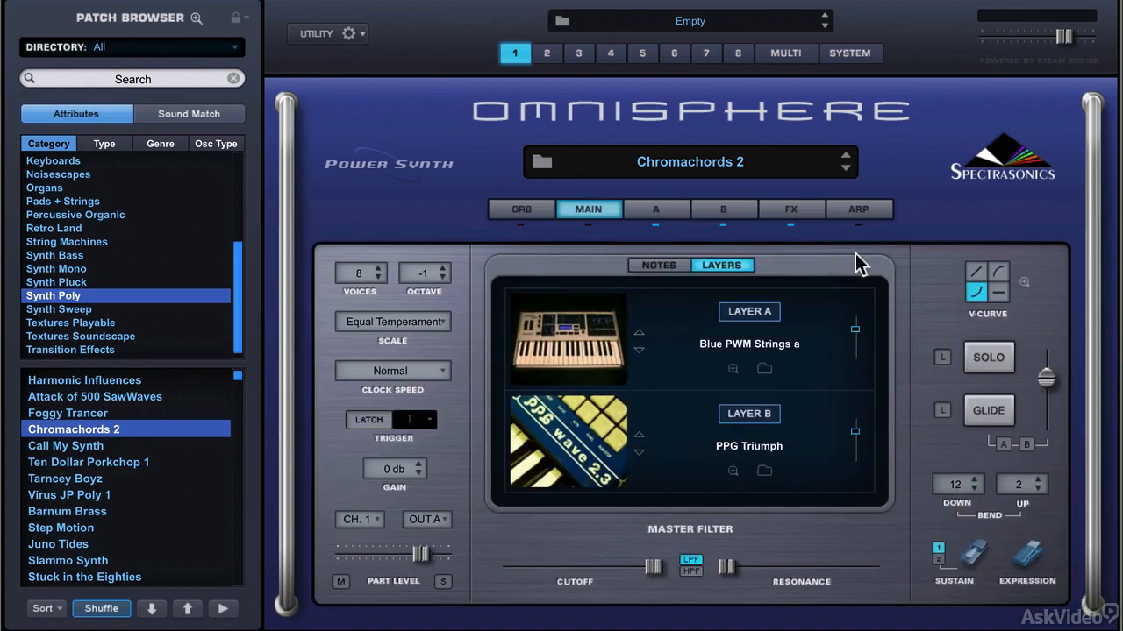